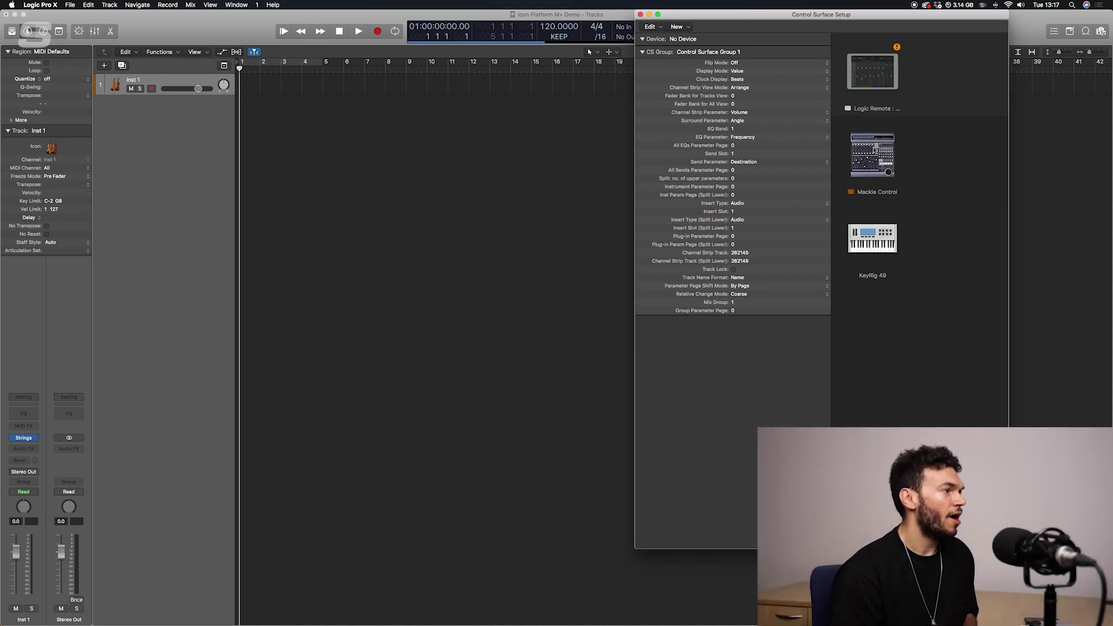
Delete the Mackie Control device from Control Surface Setup and close the setup window.
{"action": "left_click", "coordinate": [874, 149]}
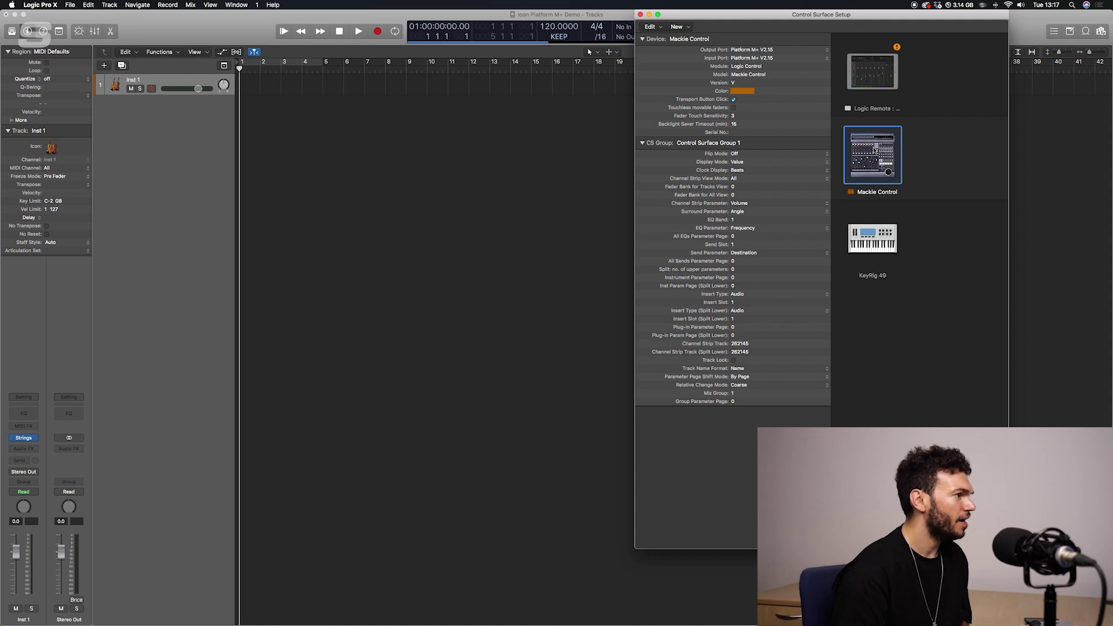
{"action": "key", "text": "Delete"}
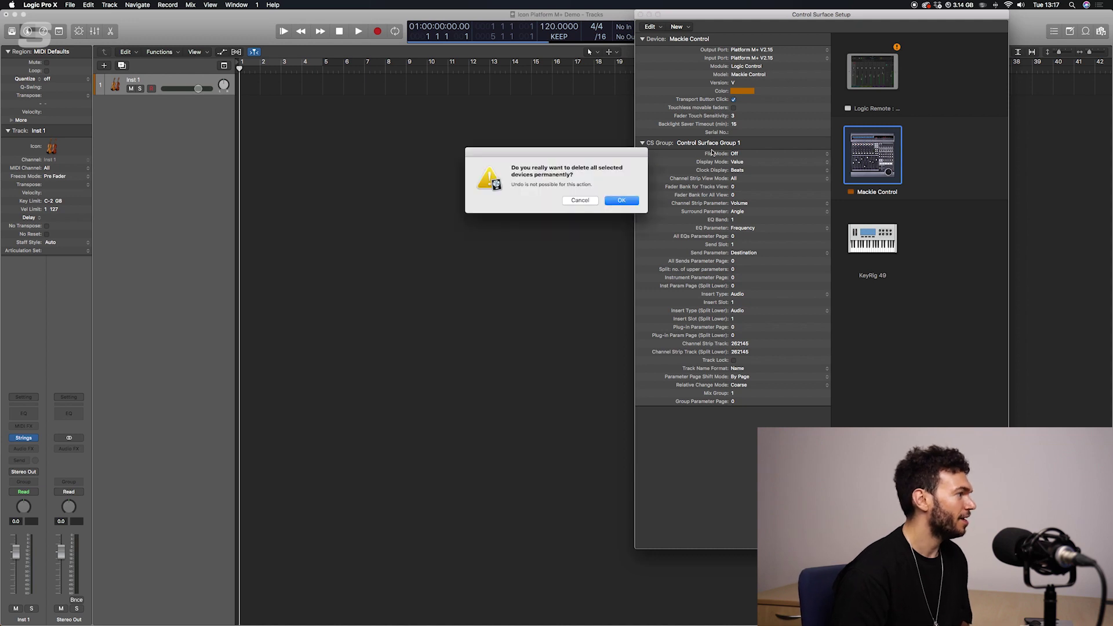
{"action": "left_click", "coordinate": [621, 200]}
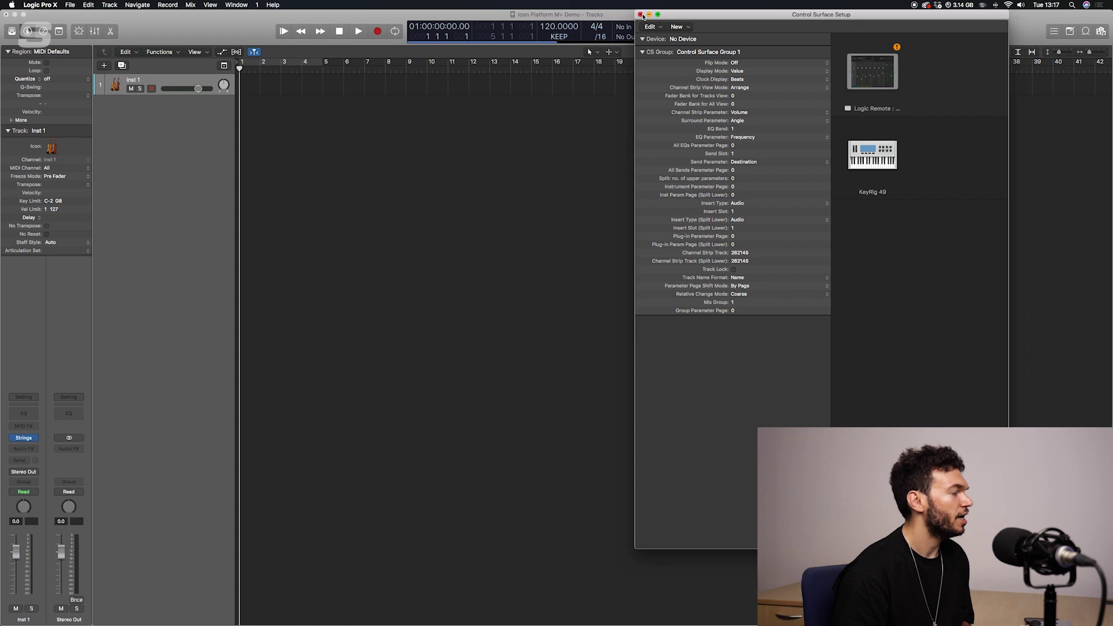
{"action": "left_click", "coordinate": [641, 15]}
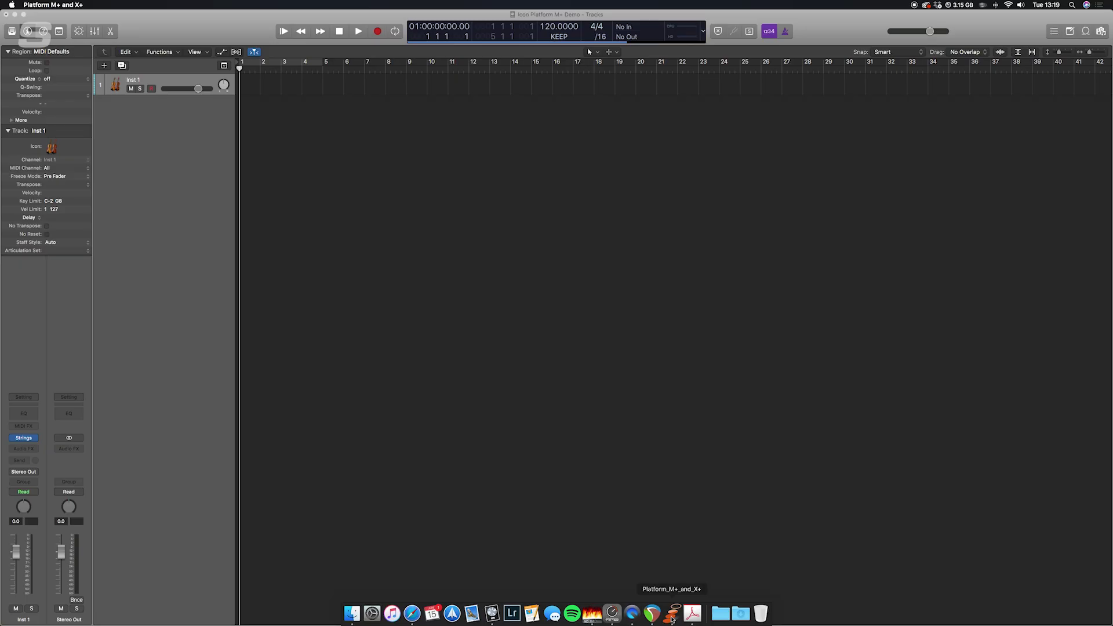
Launch the Platform M+/X+ iMap editor from the Dock.
{"action": "left_click", "coordinate": [672, 616]}
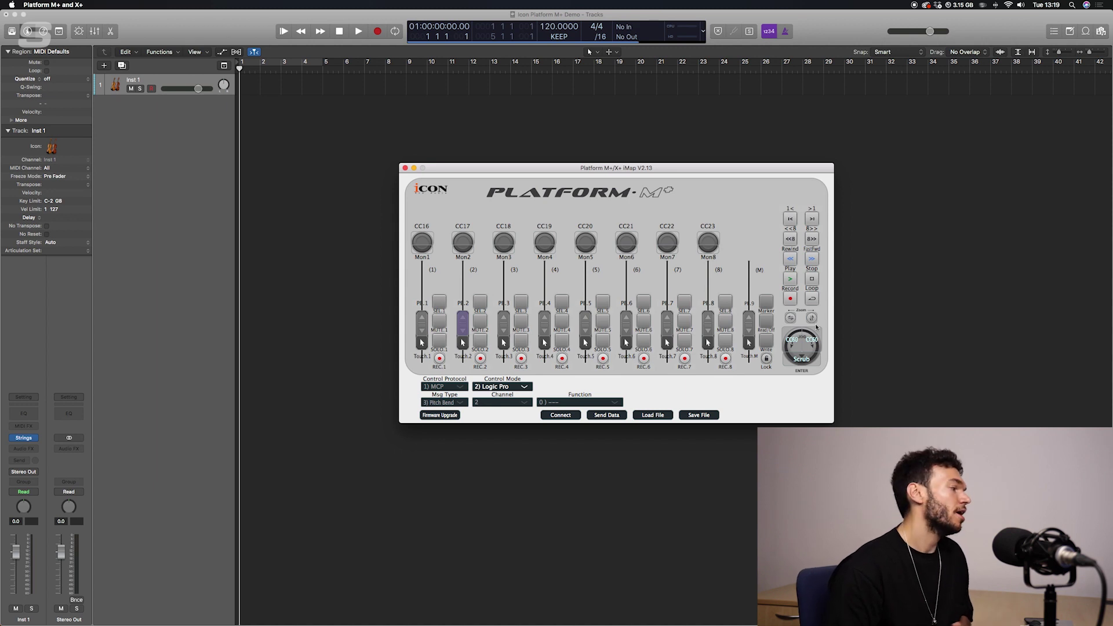
Switch iMap's Control Mode to 4) User Define and select fader 1 for editing.
{"action": "left_click", "coordinate": [496, 387]}
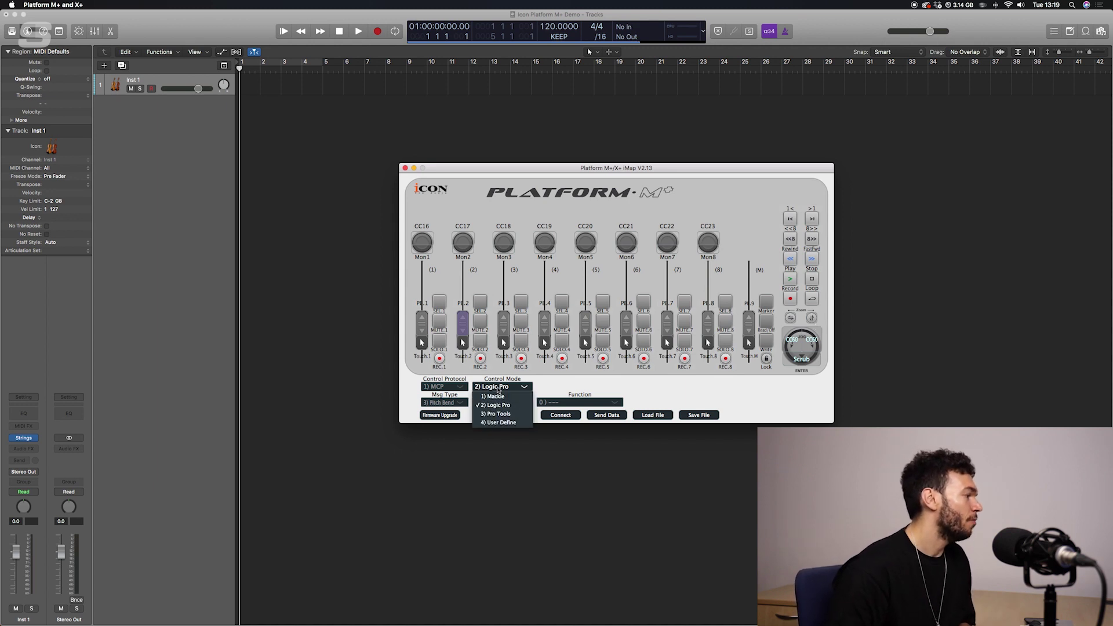
{"action": "left_click", "coordinate": [502, 422]}
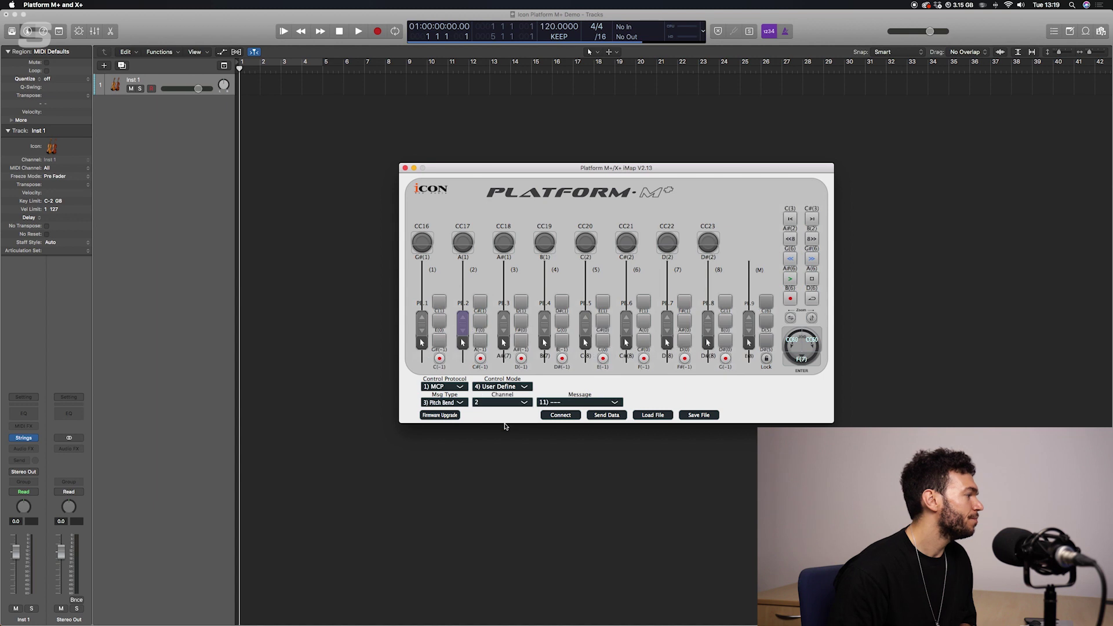
{"action": "left_click", "coordinate": [421, 328]}
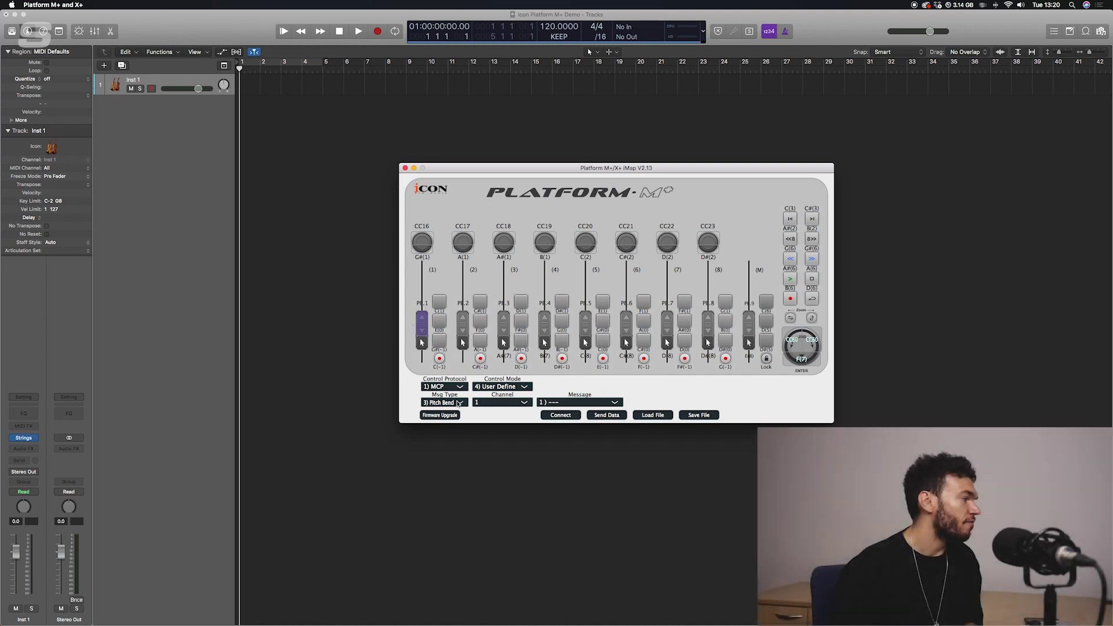
Map fader 1 to CC1 Modulation and fader 2 to CC11 Expression, both on channel 1.
{"action": "left_click", "coordinate": [458, 403]}
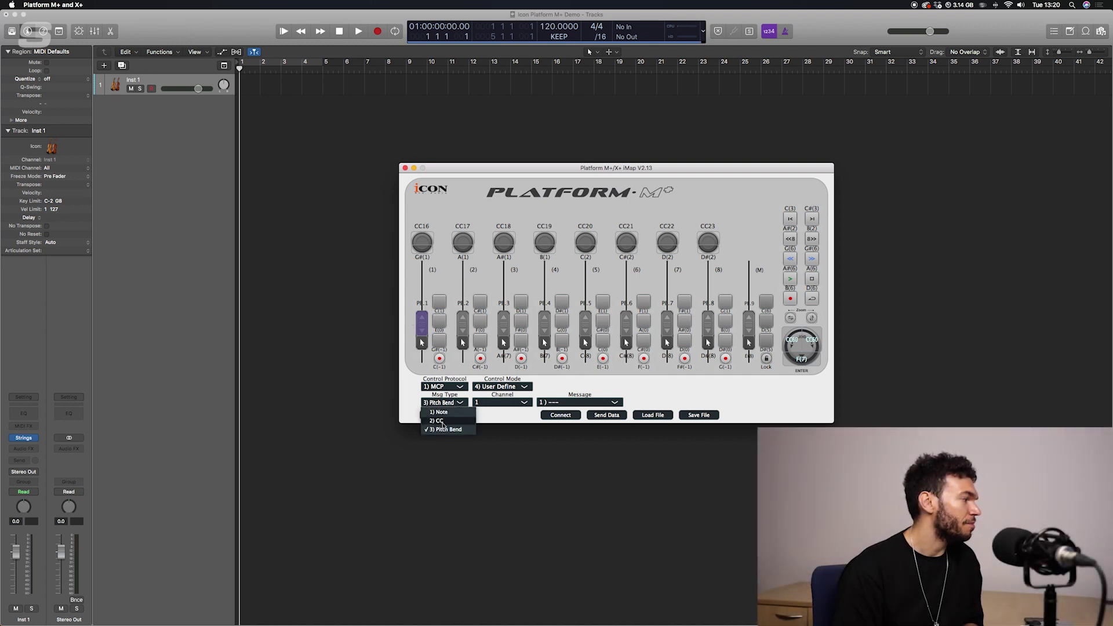
{"action": "left_click", "coordinate": [441, 421]}
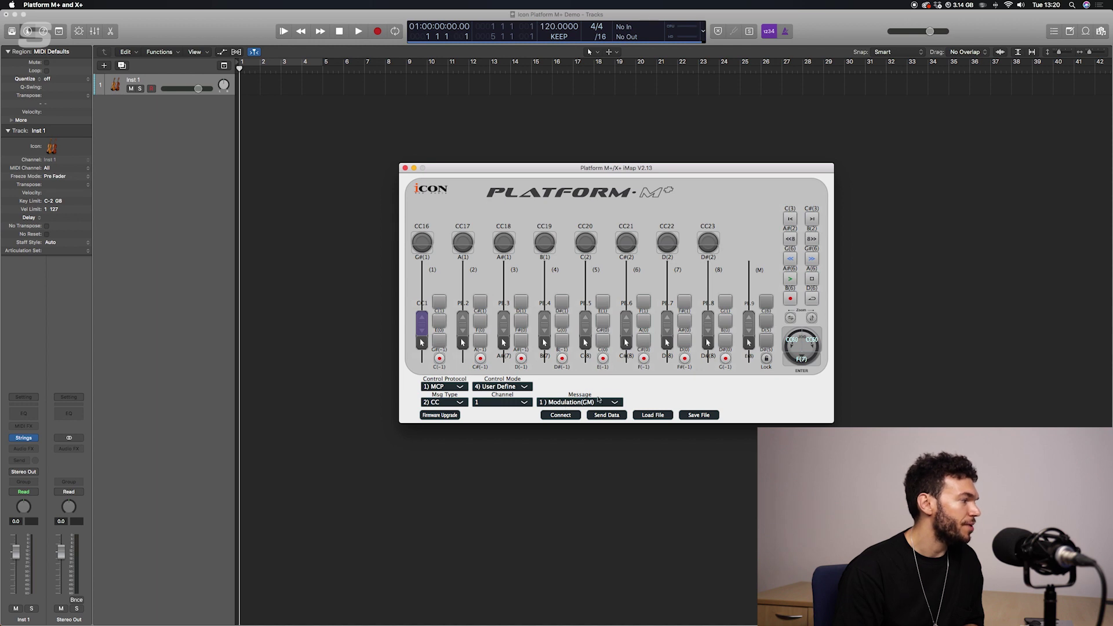
{"action": "left_click", "coordinate": [461, 322]}
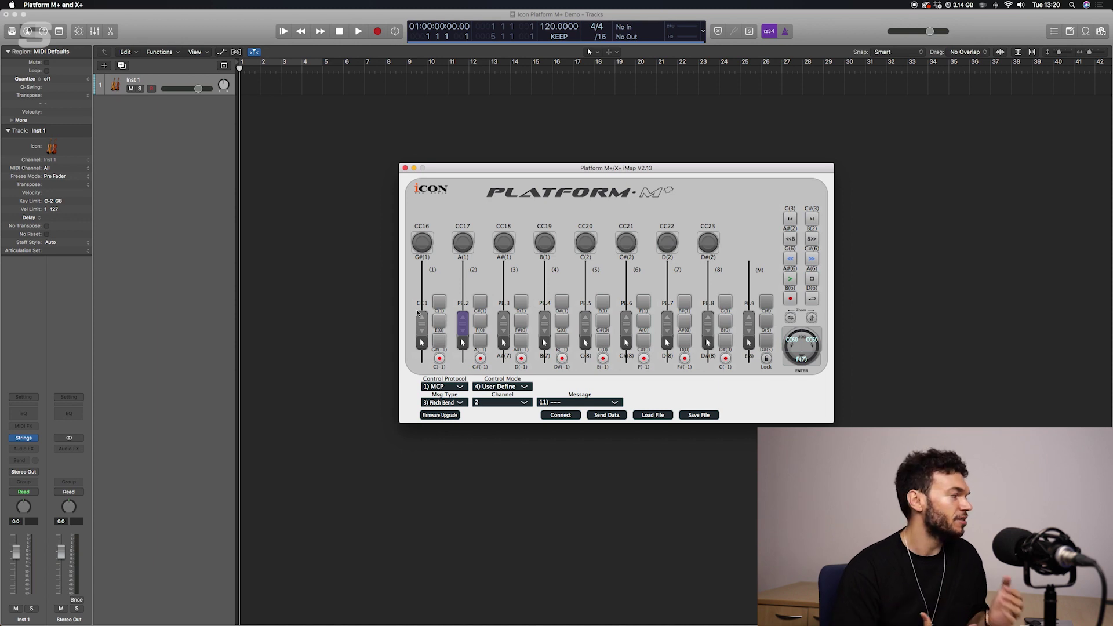
{"action": "left_click", "coordinate": [452, 401]}
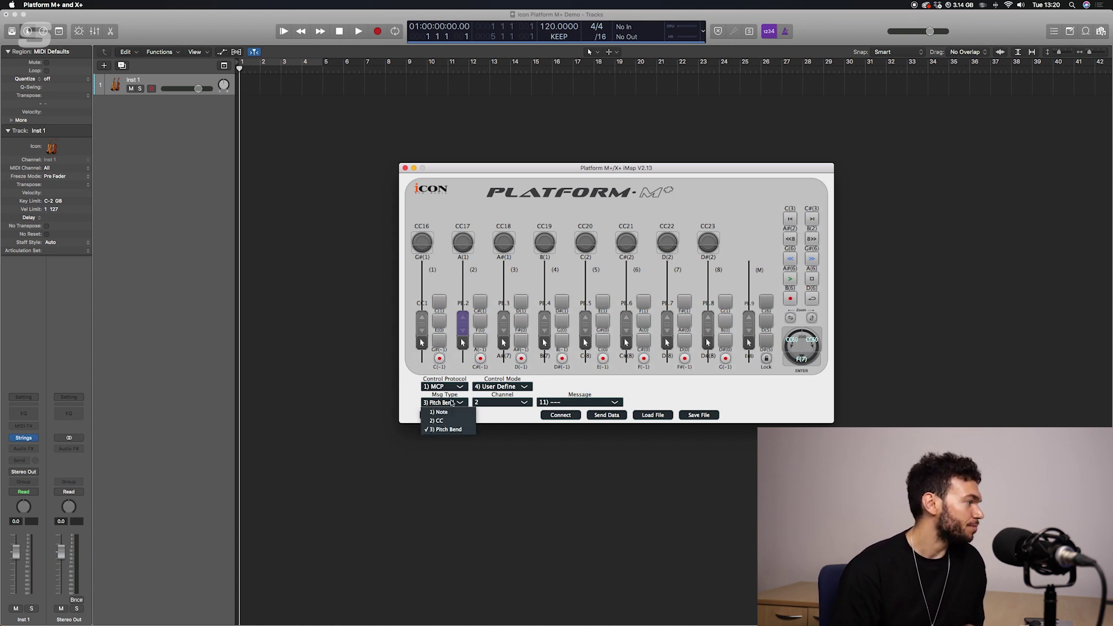
{"action": "left_click", "coordinate": [440, 420]}
{"action": "left_click", "coordinate": [519, 402]}
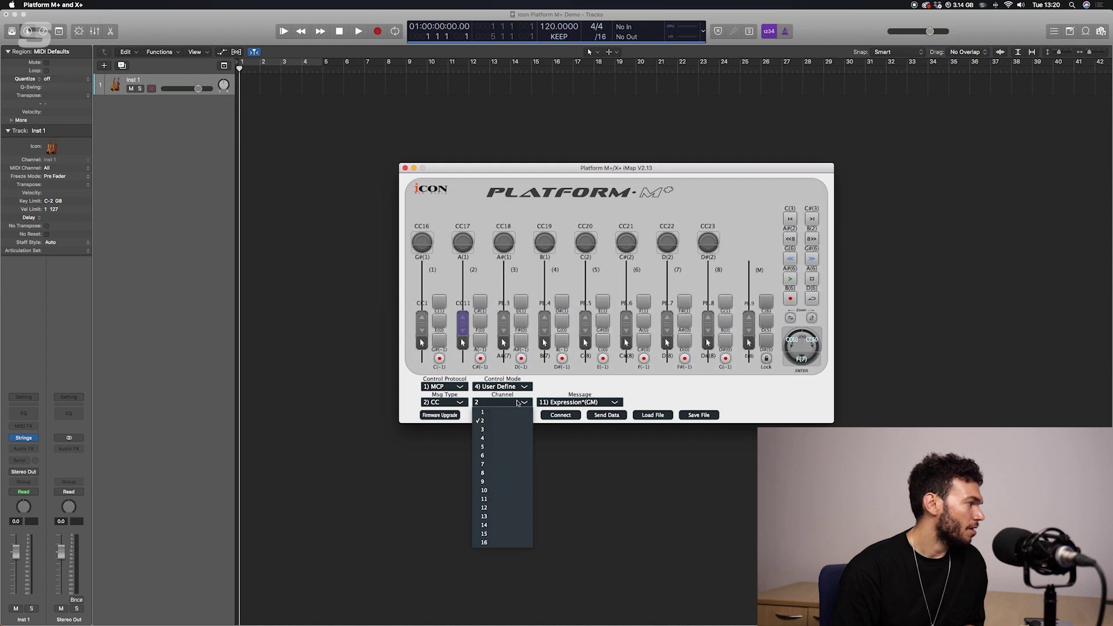
{"action": "left_click", "coordinate": [489, 413]}
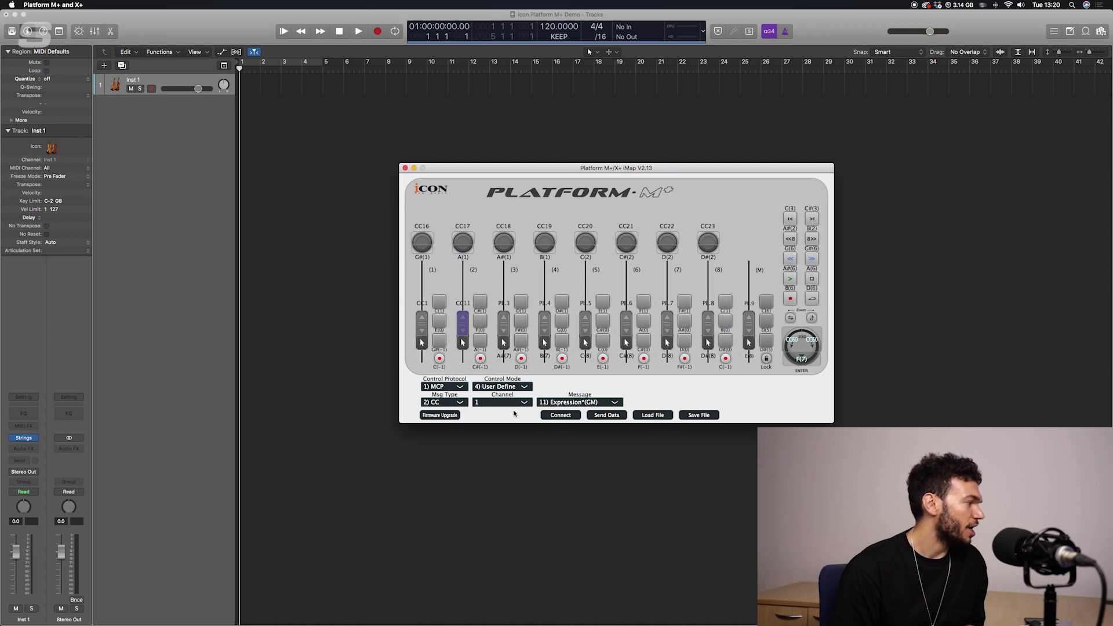
{"action": "left_click", "coordinate": [562, 400]}
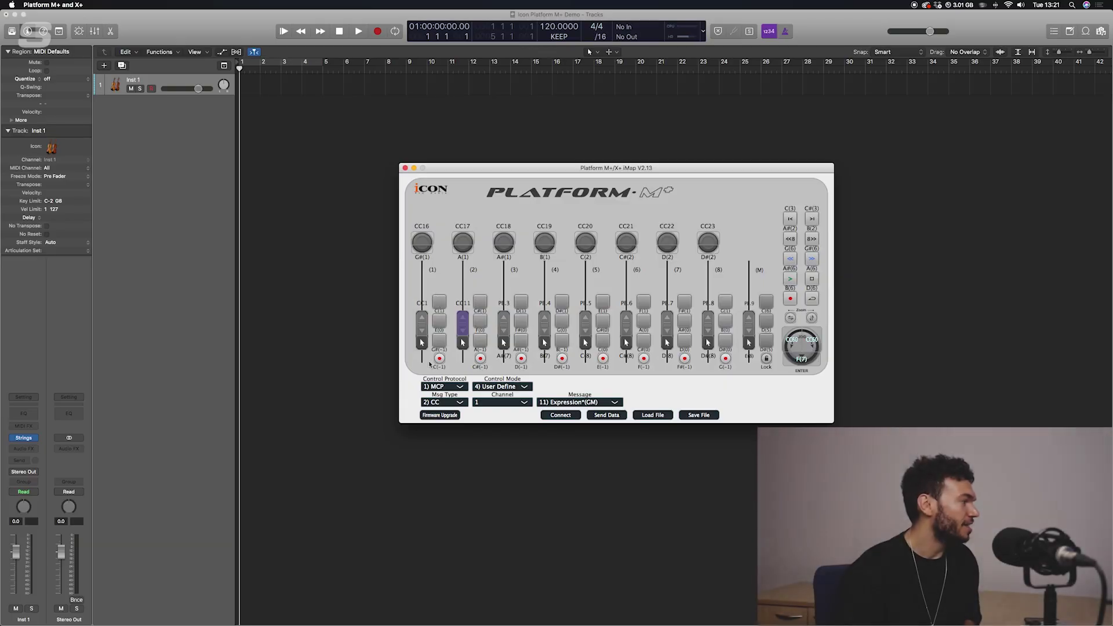
Set the touch sensors of faders 1 and 2 to message type 4) null.
{"action": "left_click", "coordinate": [422, 344]}
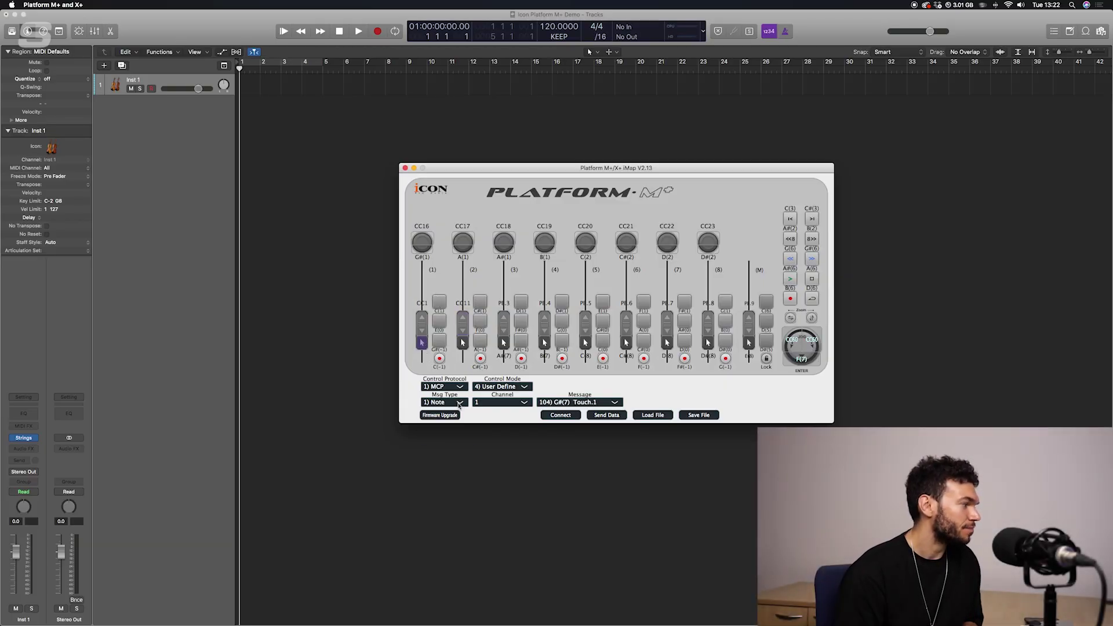
{"action": "left_click", "coordinate": [459, 403]}
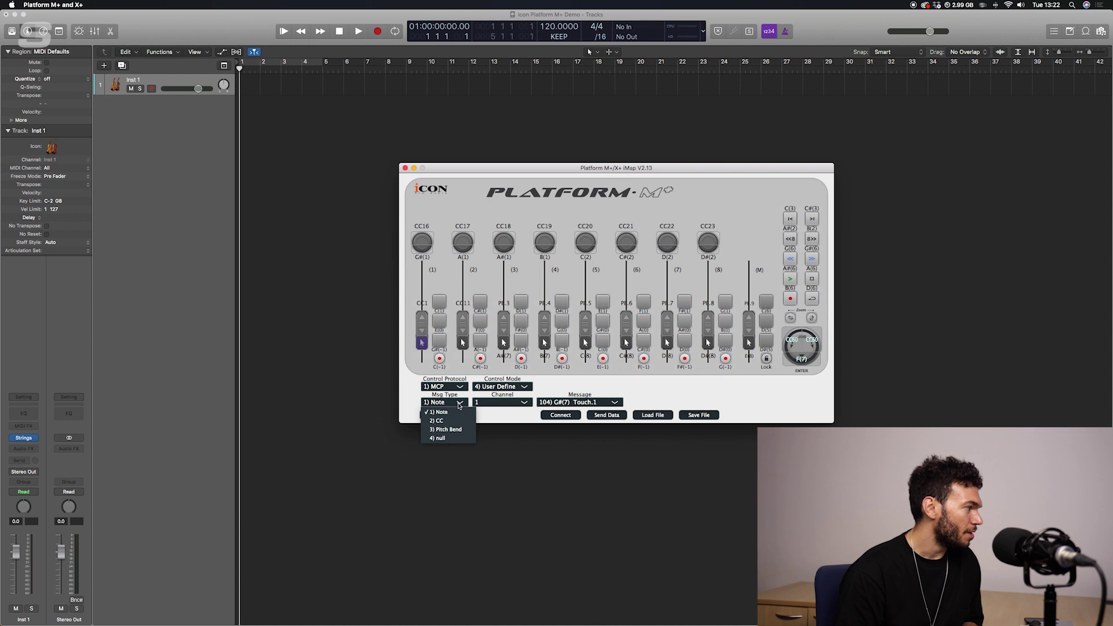
{"action": "left_click", "coordinate": [443, 439]}
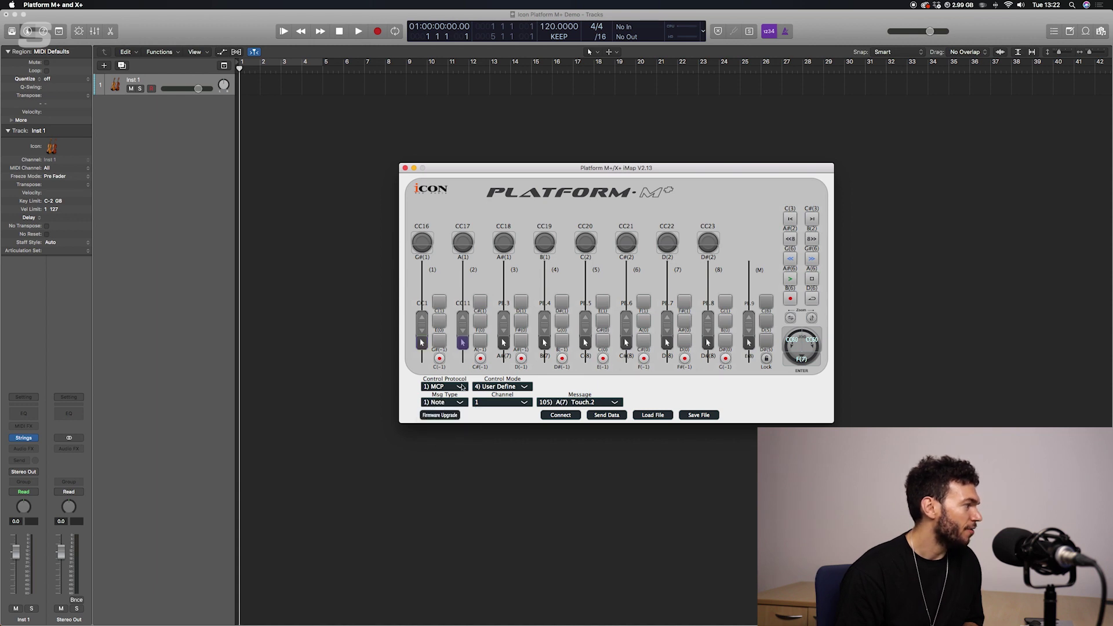
{"action": "left_click", "coordinate": [459, 403]}
{"action": "left_click", "coordinate": [447, 439]}
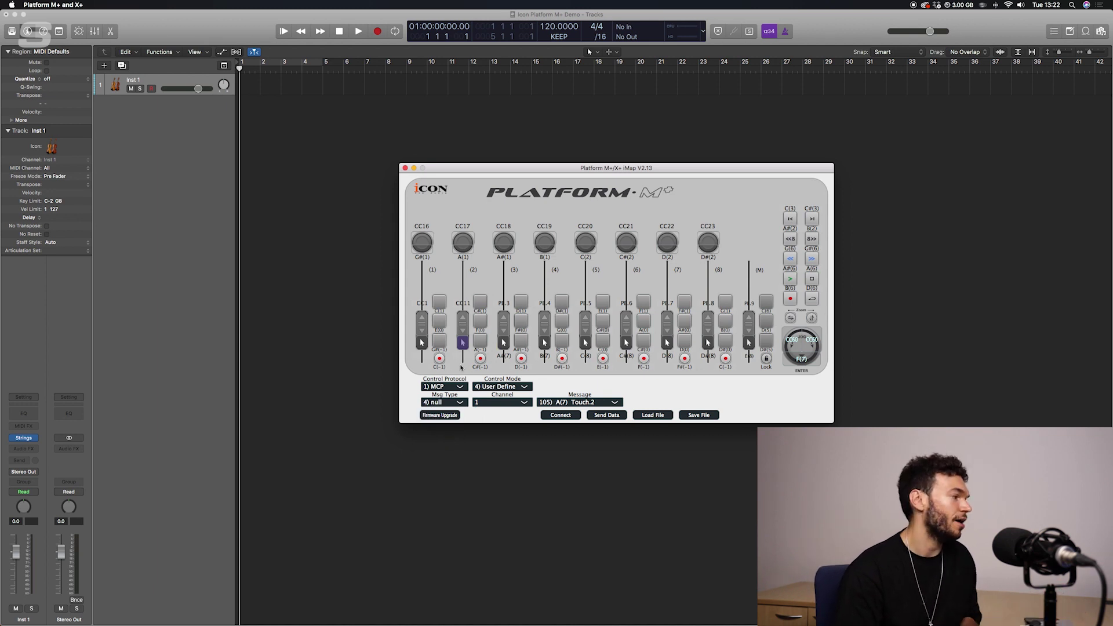
Connect to the Platform M+ V2.15 and send it the User Define mapping.
{"action": "left_click", "coordinate": [560, 415]}
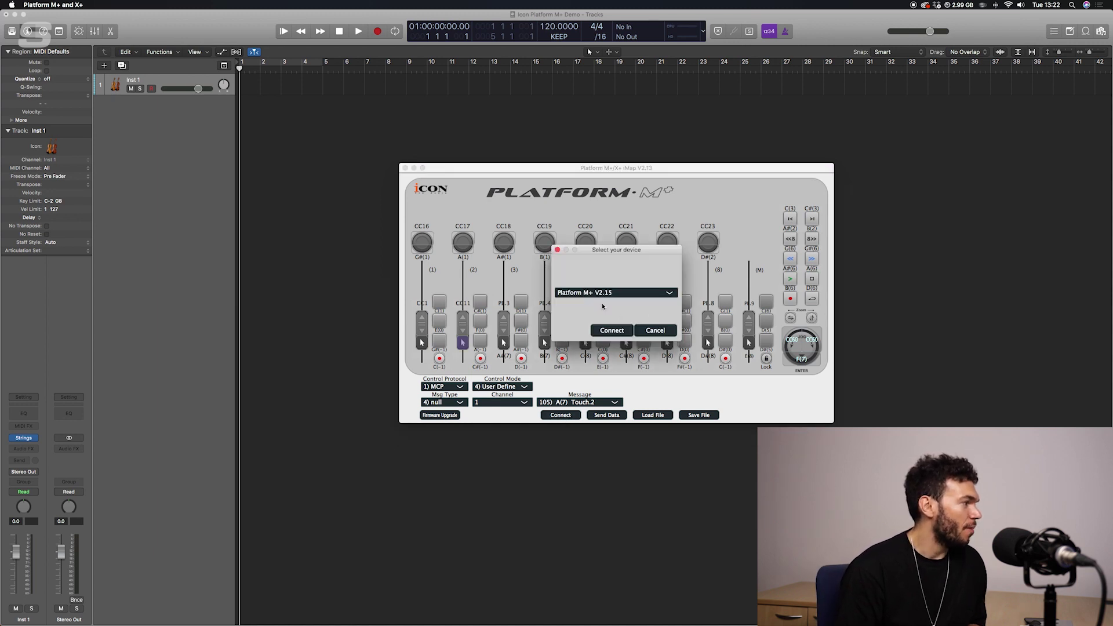
{"action": "left_click", "coordinate": [611, 330]}
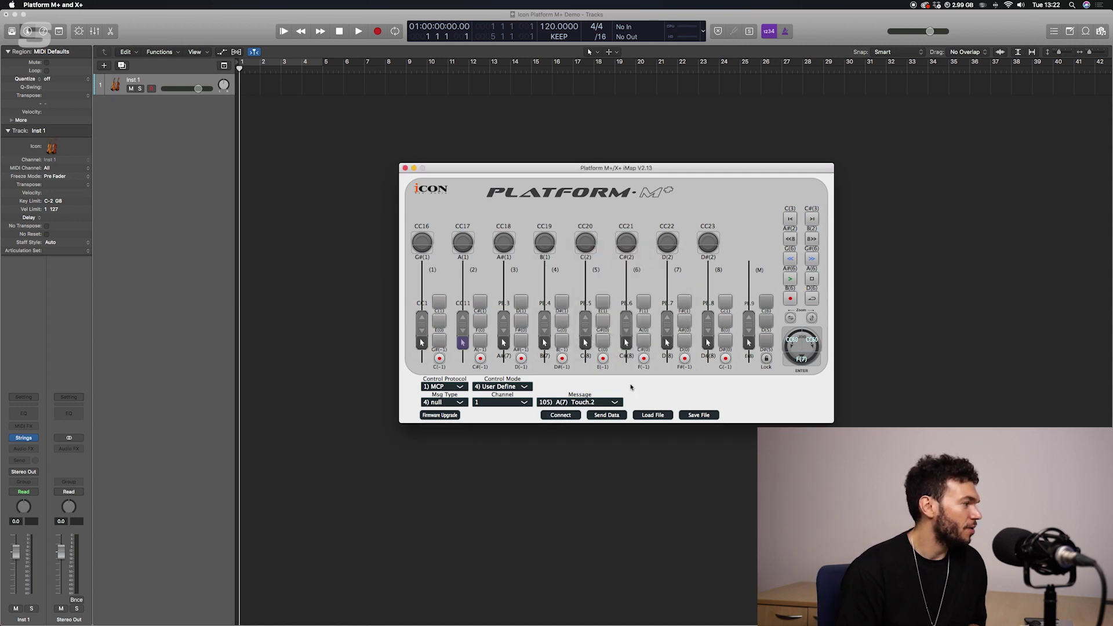
{"action": "left_click", "coordinate": [607, 415]}
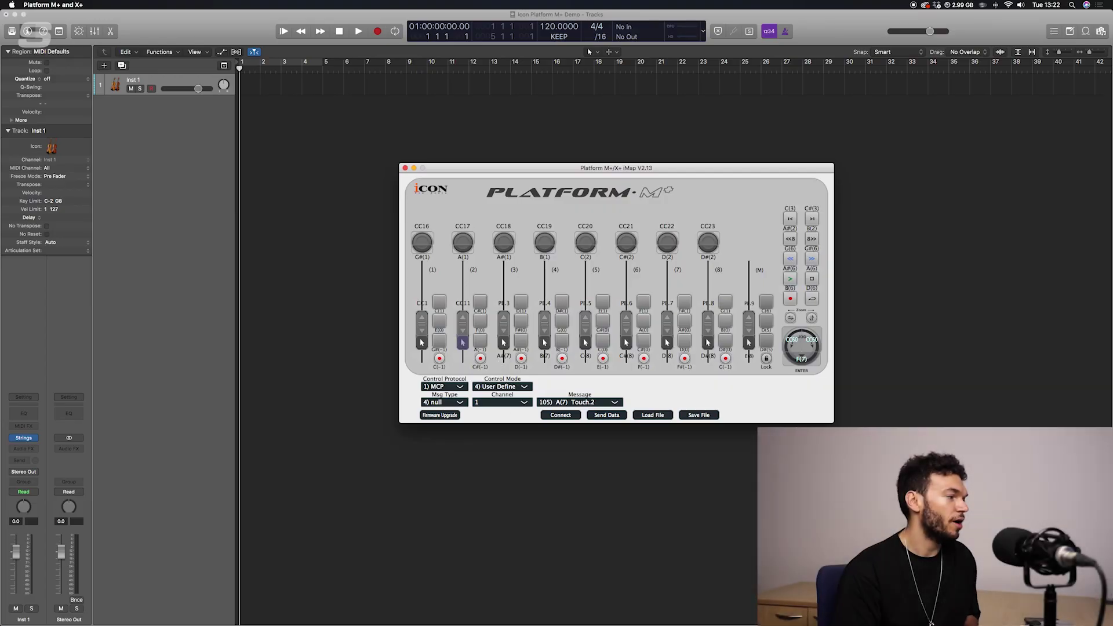
{"action": "left_click", "coordinate": [708, 415]}
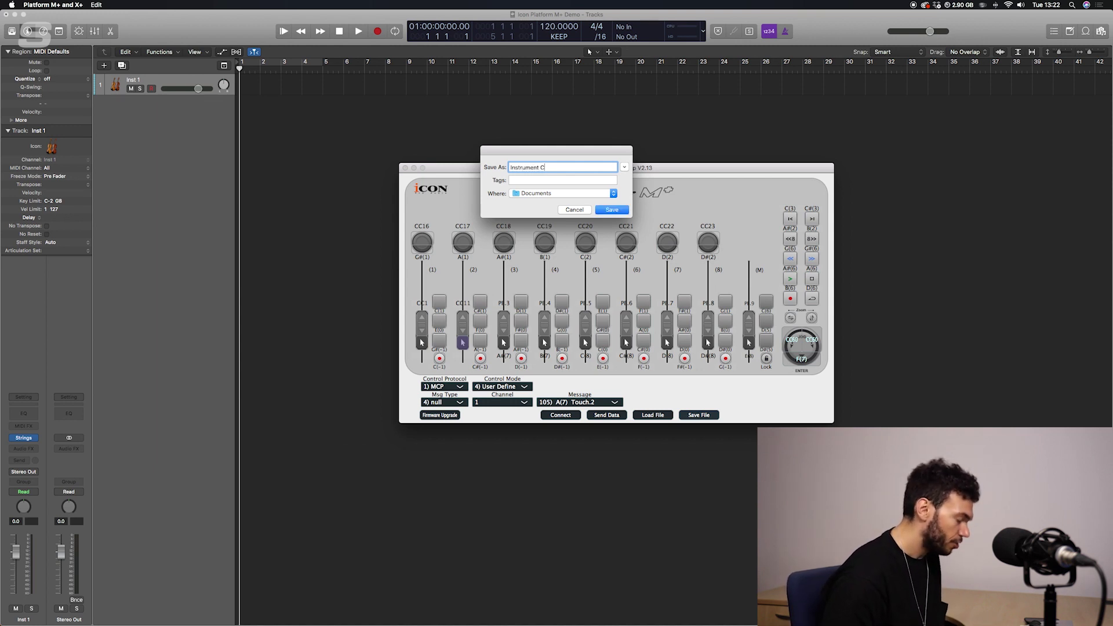
Save the mapping as 'Instrument Controller' in Documents.
{"action": "key", "text": "Return"}
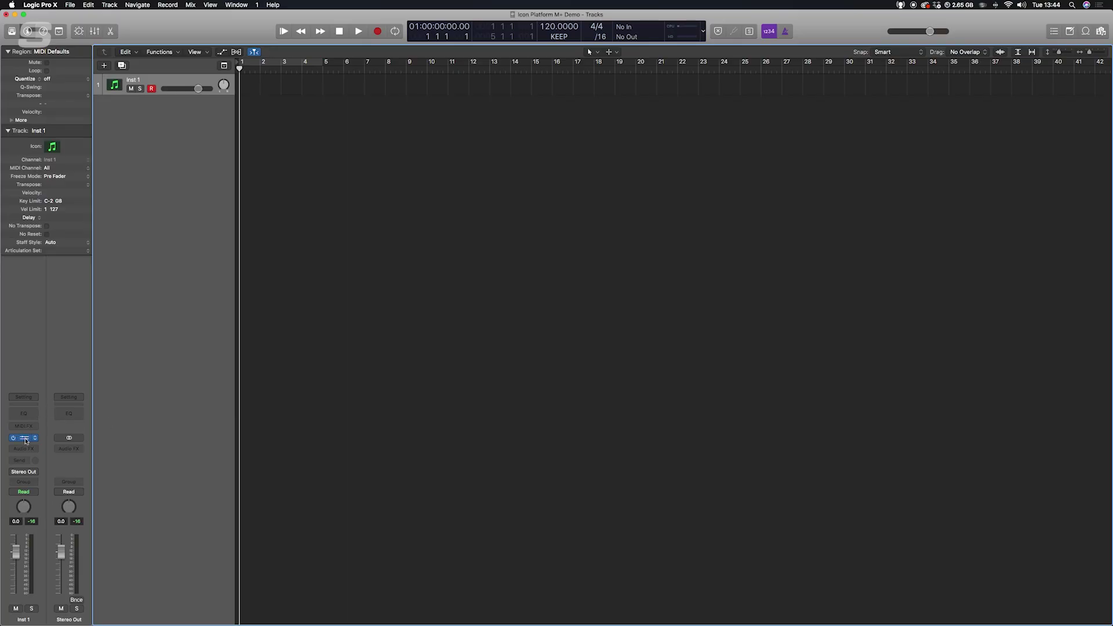
Load the Tape Orchestra: Strings Sul Tasto preset in Inst 1's LABS instrument.
{"action": "left_click", "coordinate": [24, 438]}
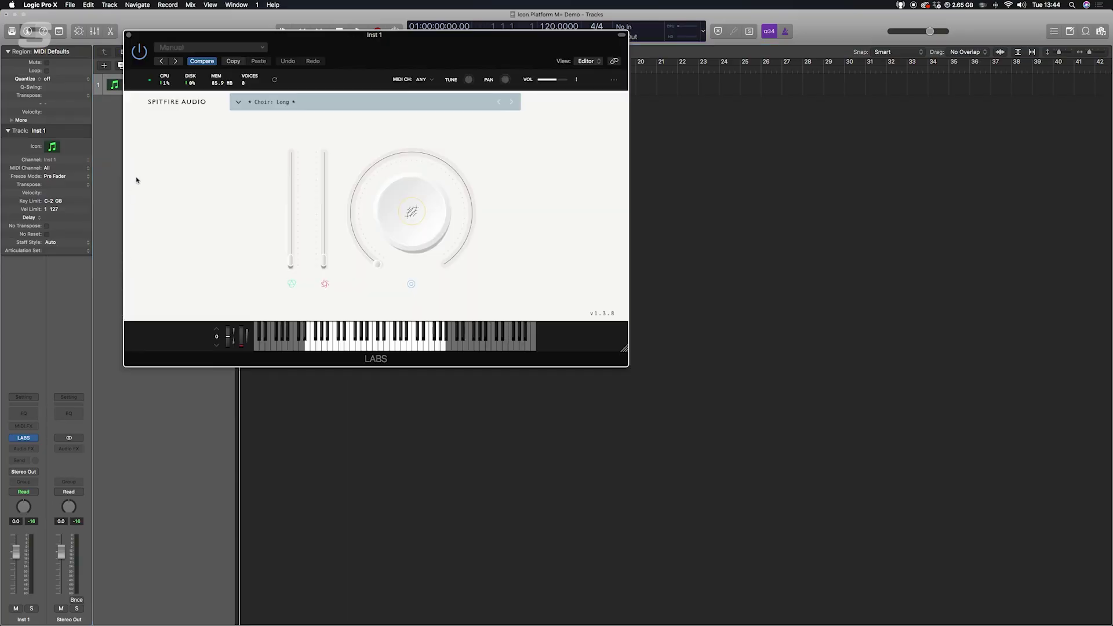
{"action": "left_click", "coordinate": [239, 103]}
{"action": "scroll", "coordinate": [339, 168], "scroll_direction": "down", "scroll_amount": 5}
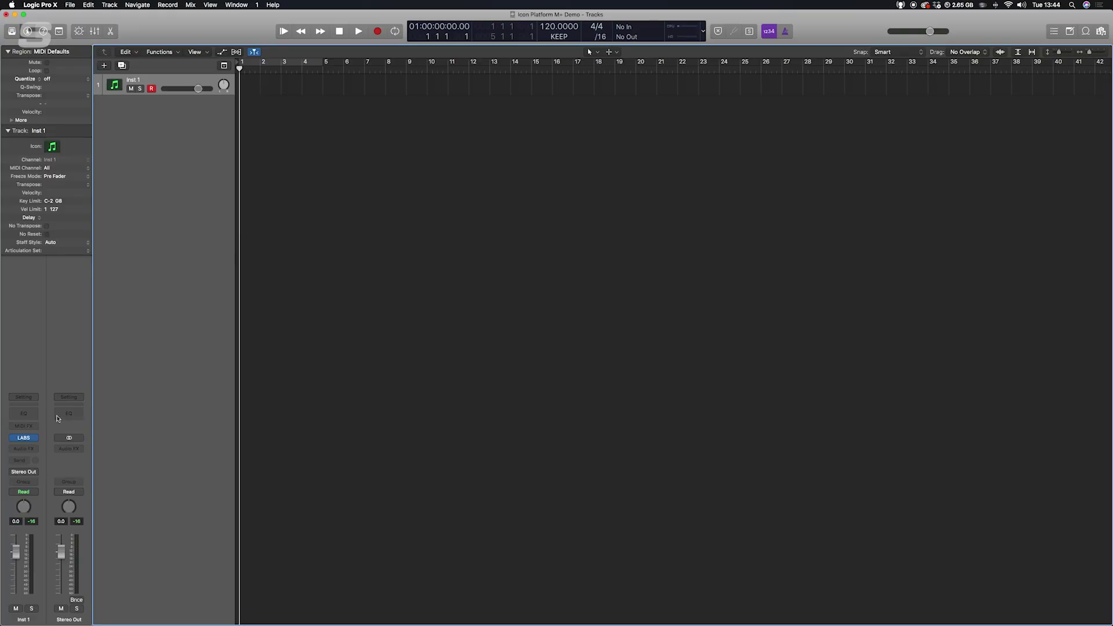
{"action": "left_click", "coordinate": [24, 438]}
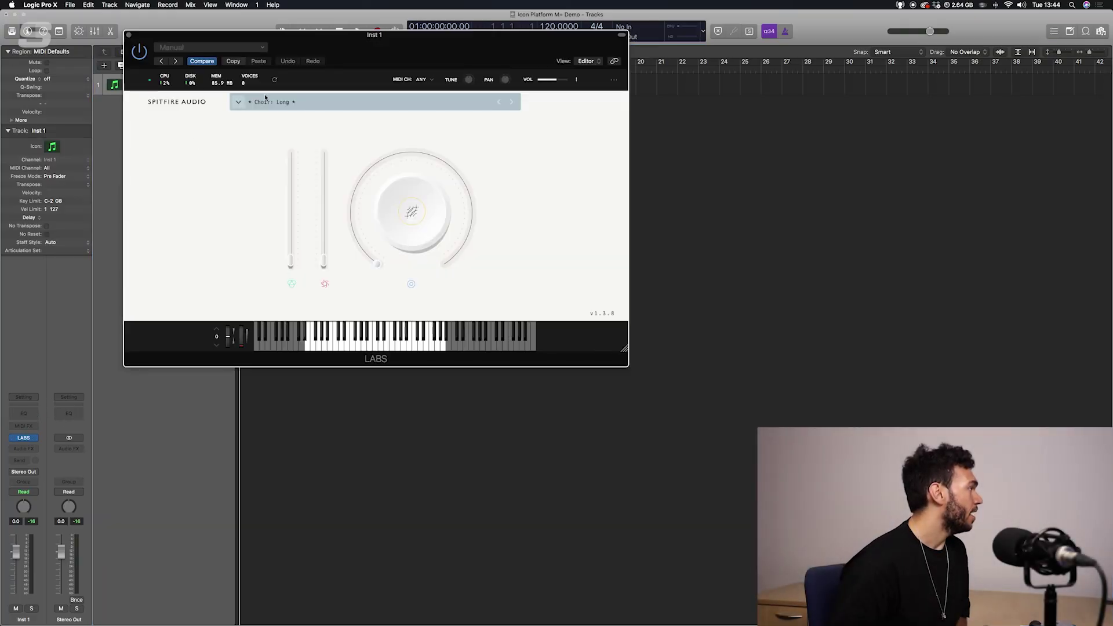
{"action": "left_click", "coordinate": [241, 105]}
{"action": "scroll", "coordinate": [341, 168], "scroll_direction": "down", "scroll_amount": 5}
{"action": "scroll", "coordinate": [340, 168], "scroll_direction": "down", "scroll_amount": 4}
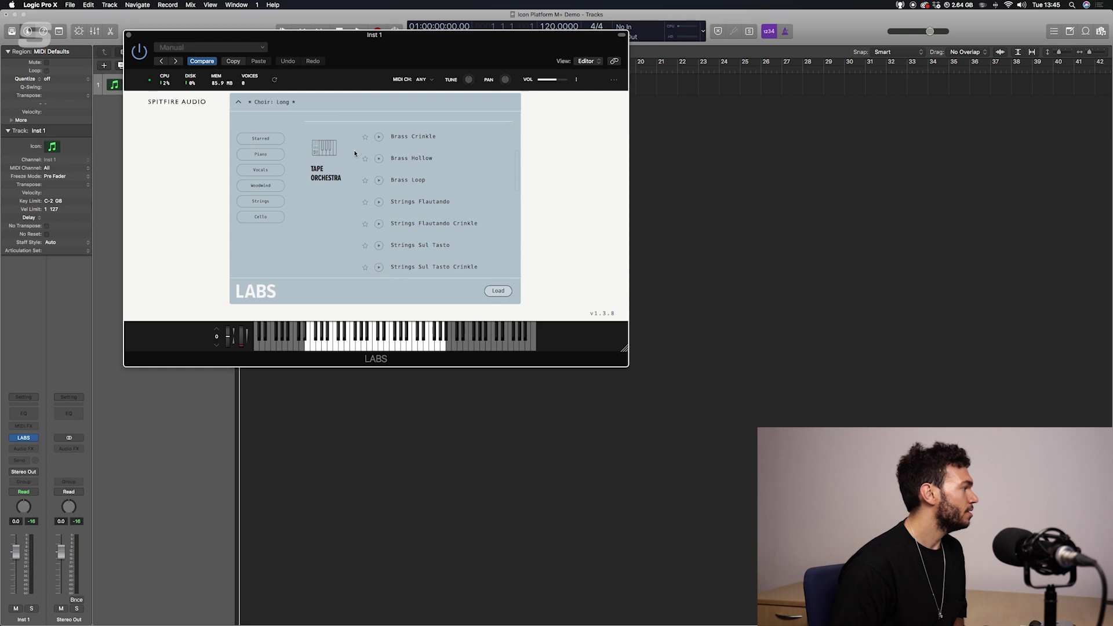
{"action": "scroll", "coordinate": [414, 195], "scroll_direction": "down", "scroll_amount": 1}
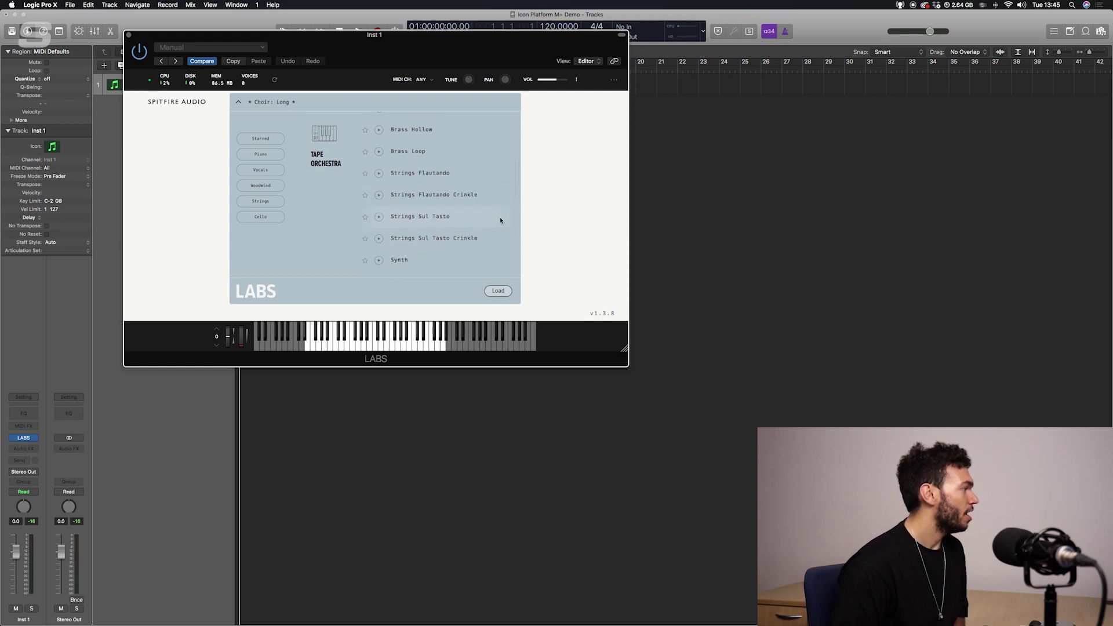
{"action": "double_click", "coordinate": [405, 217]}
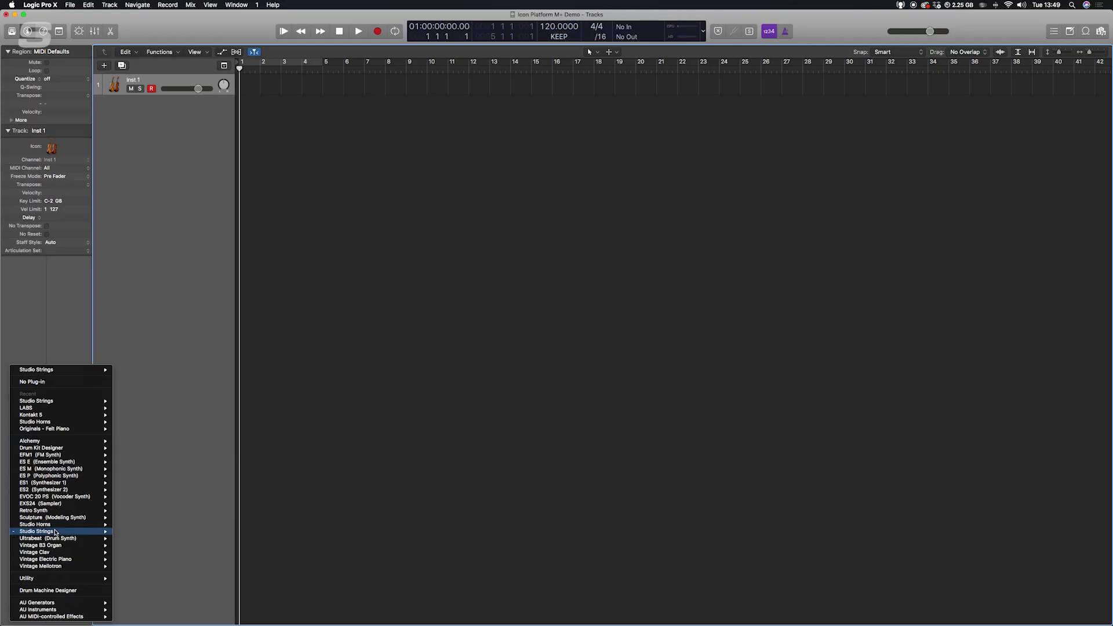
Replace LABS with Studio Strings (Stereo, Violins 1) on Inst 1, then close its plug-in window.
{"action": "mouse_move", "coordinate": [58, 531]}
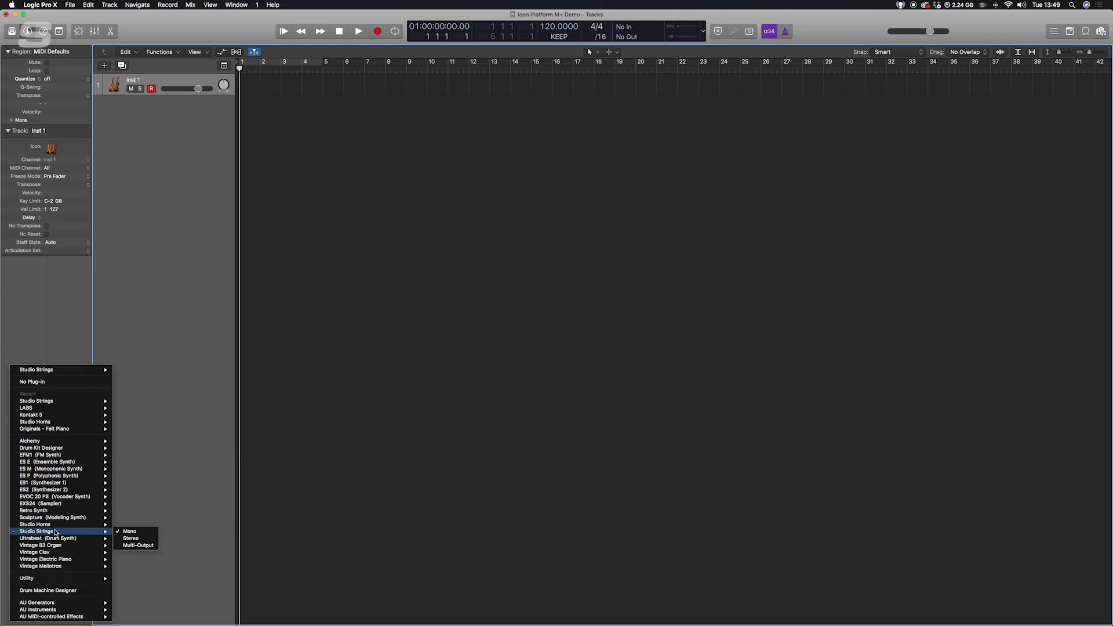
{"action": "left_click", "coordinate": [121, 532]}
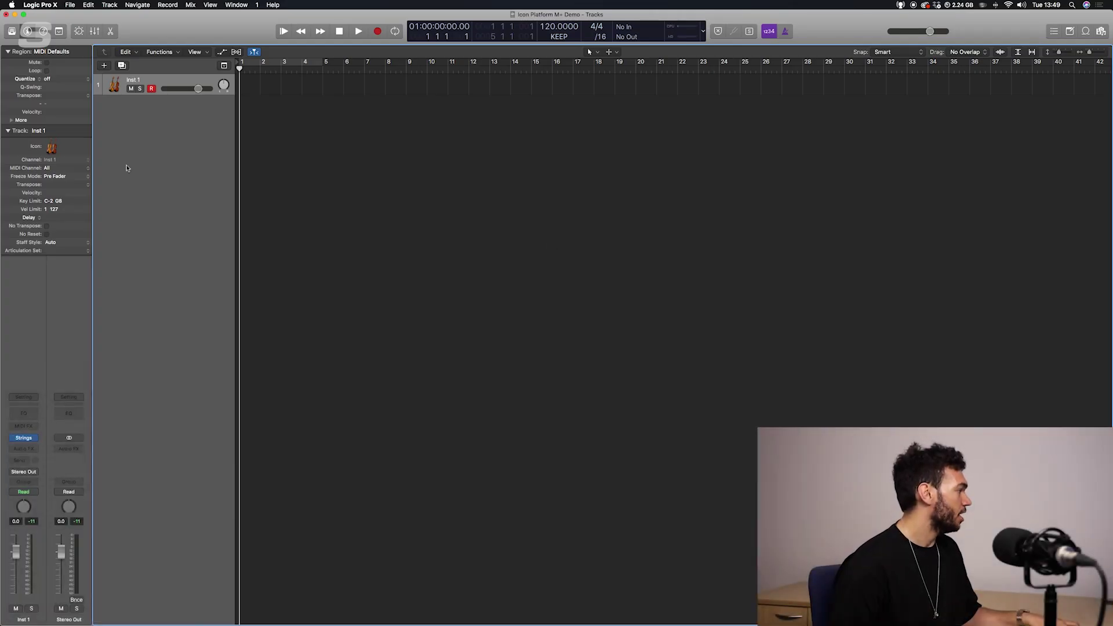
{"action": "left_click", "coordinate": [21, 435]}
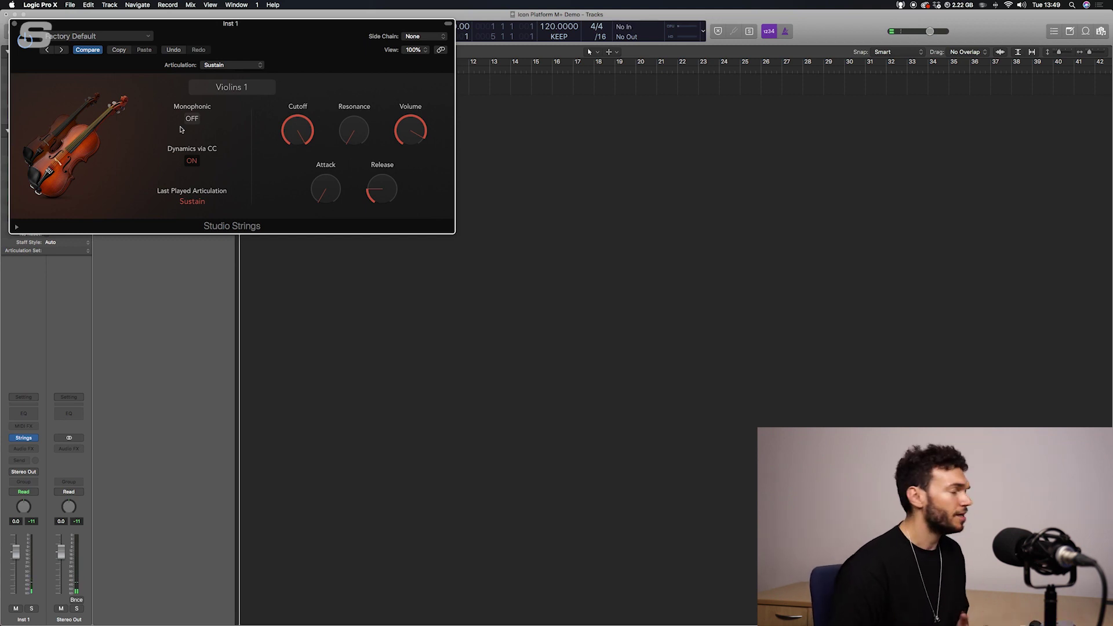
{"action": "left_click", "coordinate": [14, 23]}
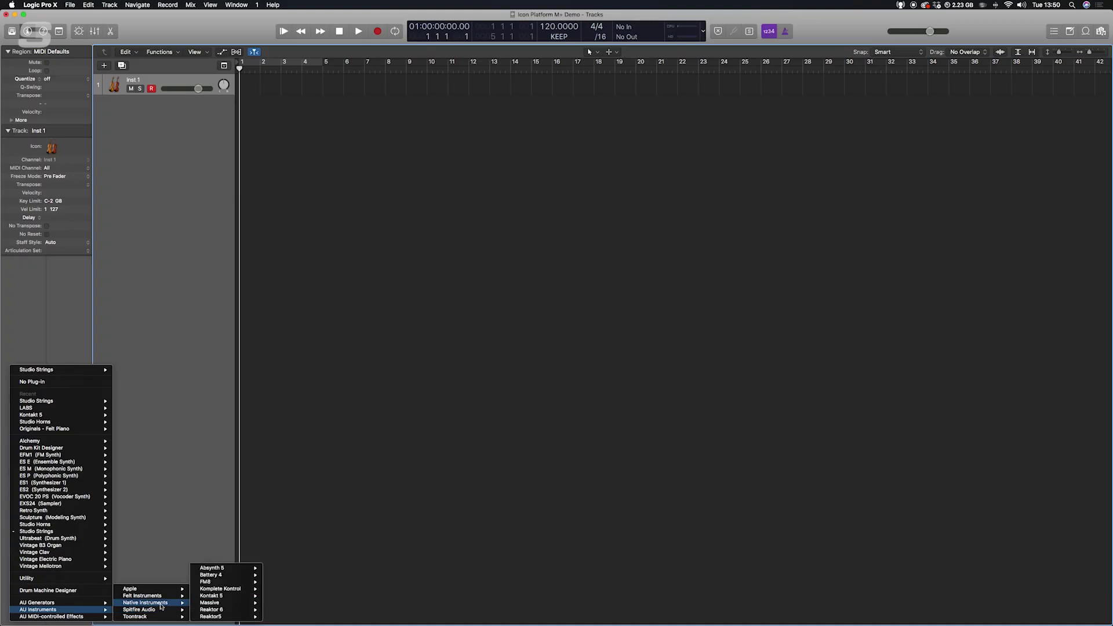
Load Kontakt 5 (Stereo) on Inst 1 with the Agitato_Sordino_Sustains_Ensemble.nki instrument.
{"action": "mouse_move", "coordinate": [241, 595]}
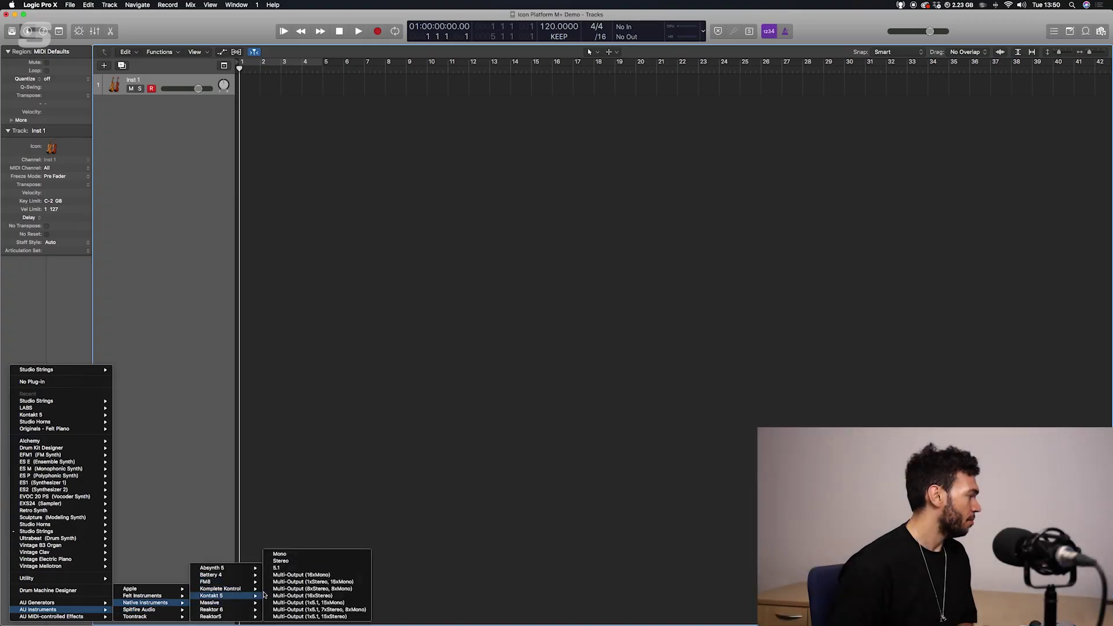
{"action": "left_click", "coordinate": [302, 561]}
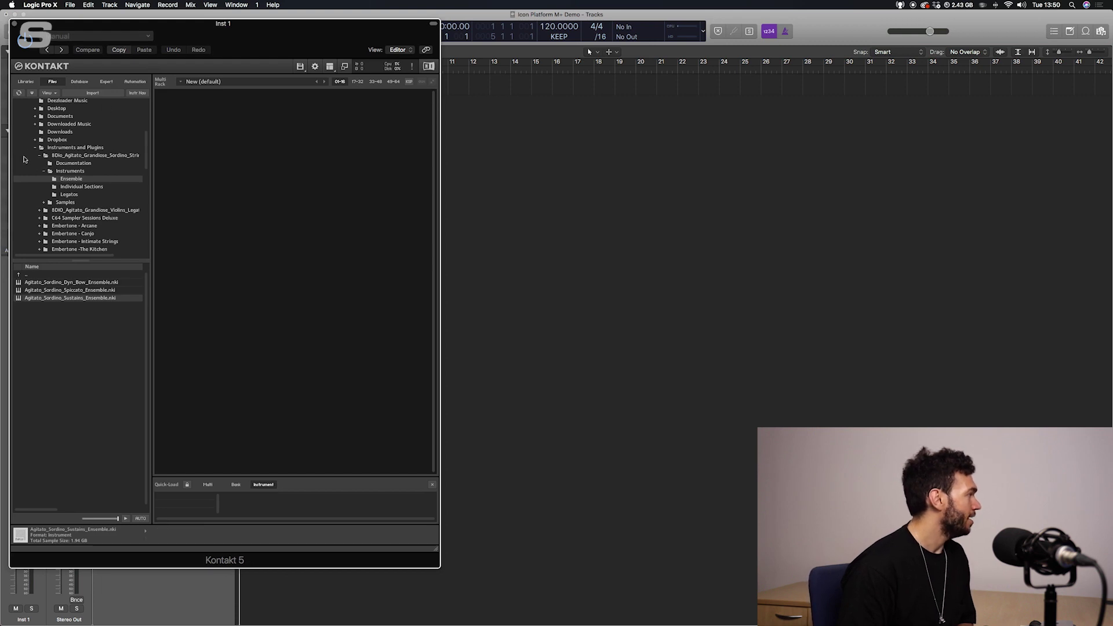
{"action": "double_click", "coordinate": [88, 298]}
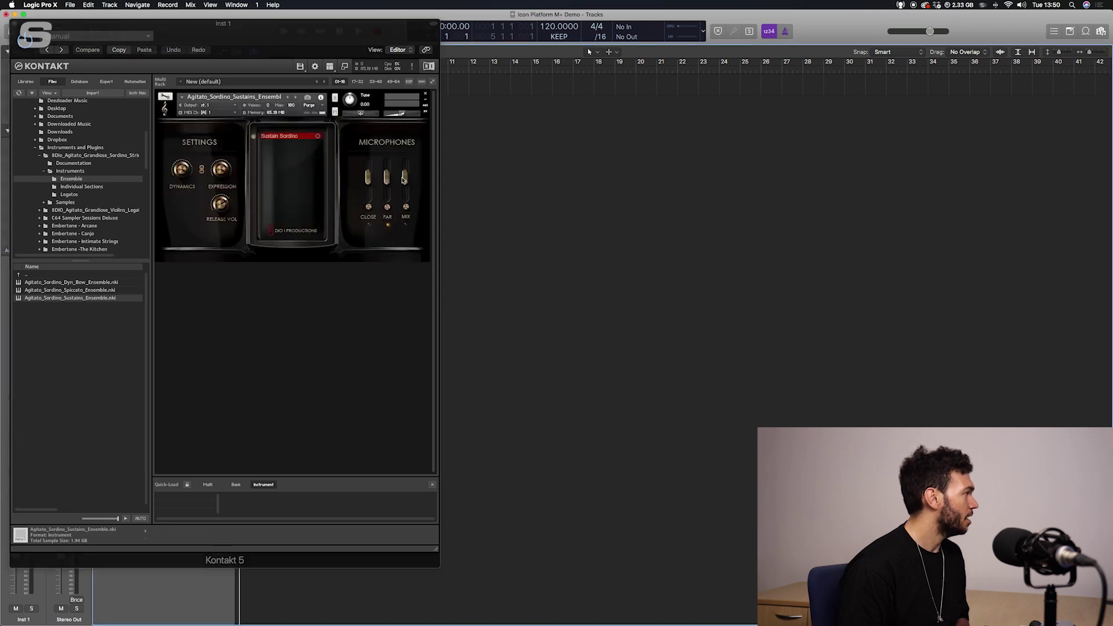
{"action": "left_click", "coordinate": [203, 169]}
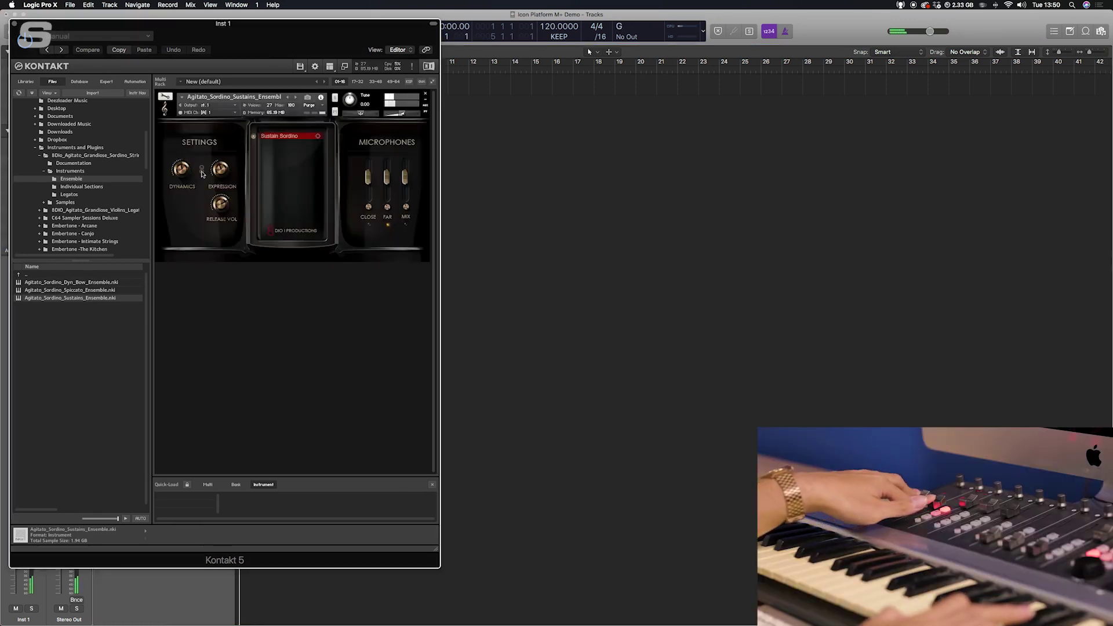